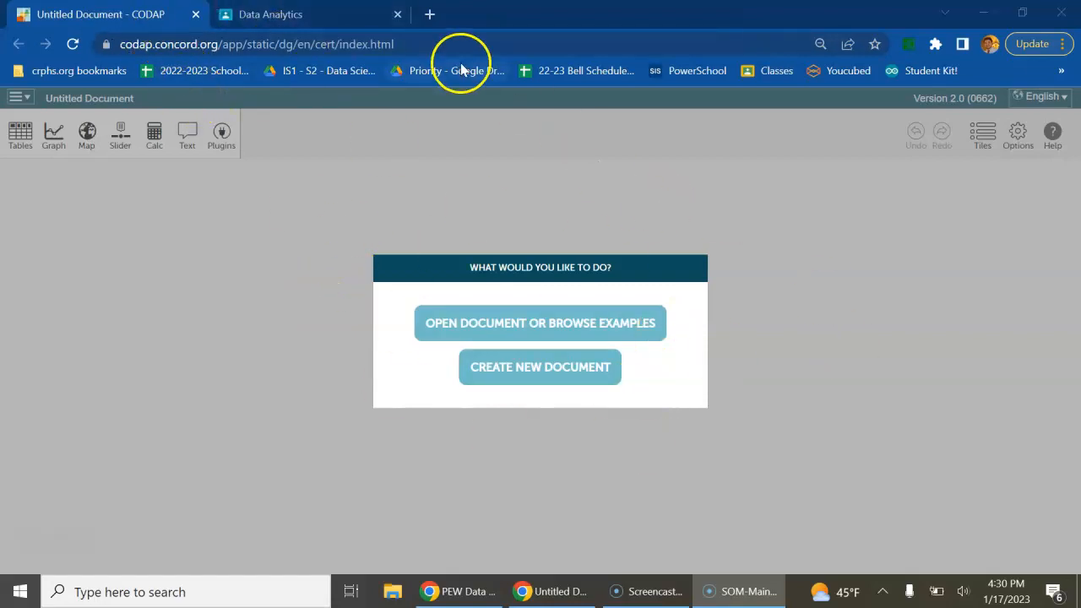
Create a new CODAP document and switch to Google Classroom to open the Data Analytics classwork
click(542, 374)
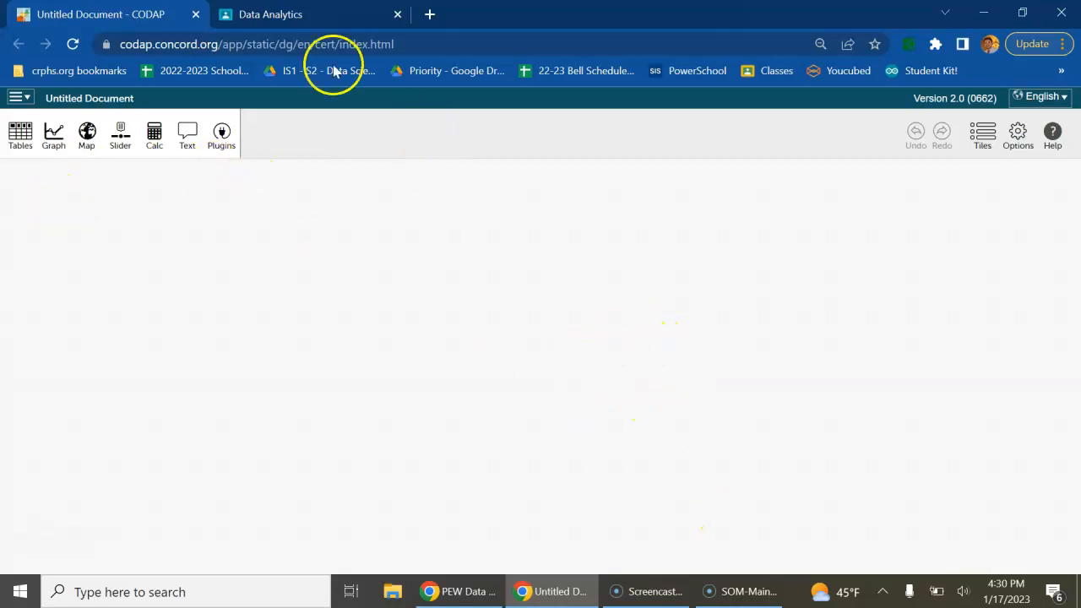
click(280, 15)
click(511, 126)
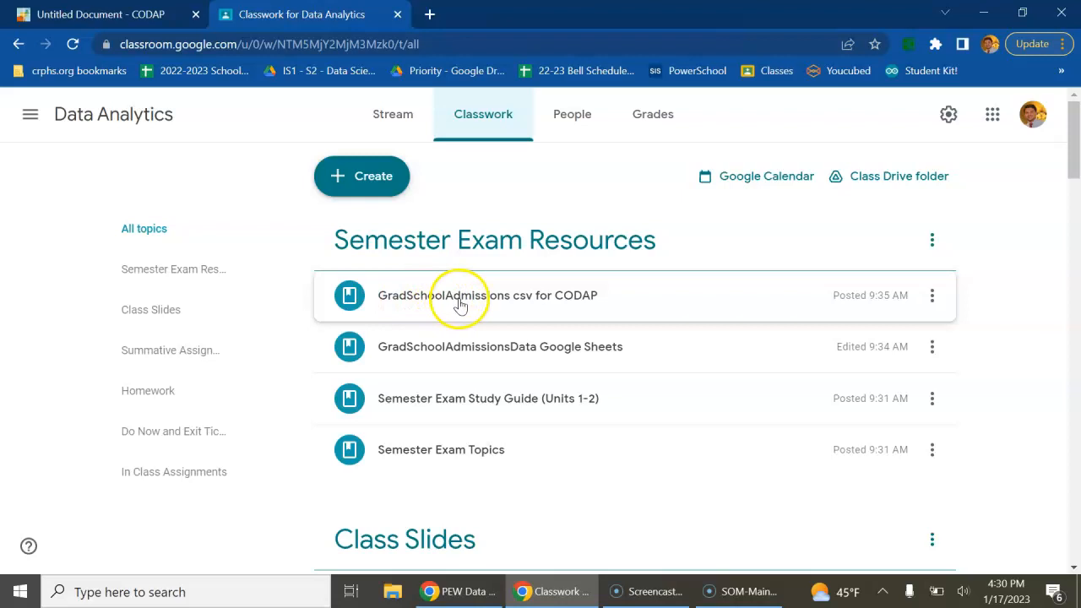
Open the CSV attachment of the "GradSchoolAdmissions csv for CODAP" material in a new window and download it
click(559, 297)
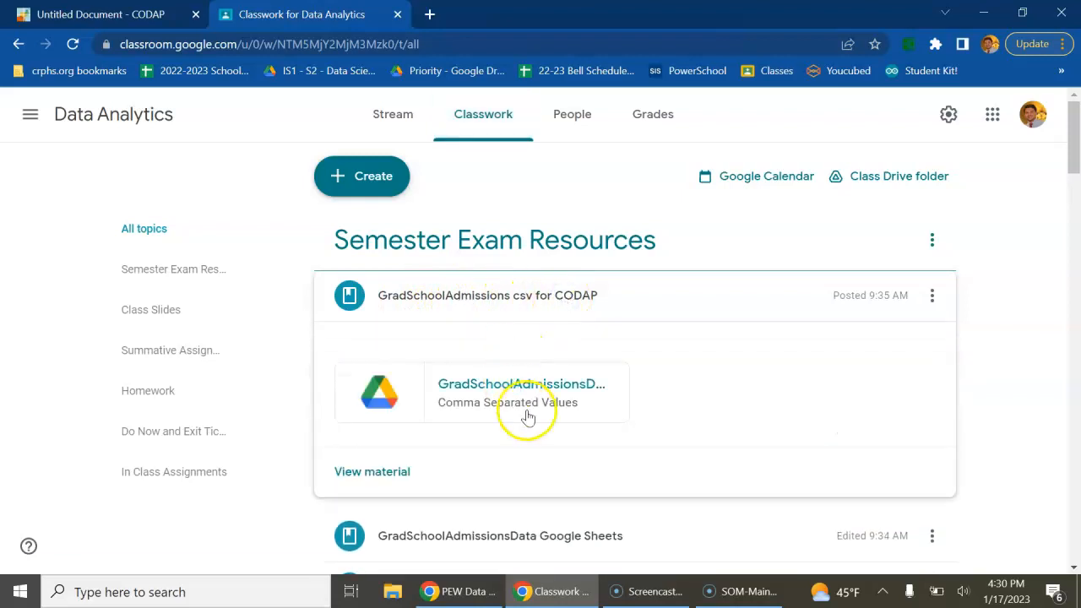
click(535, 402)
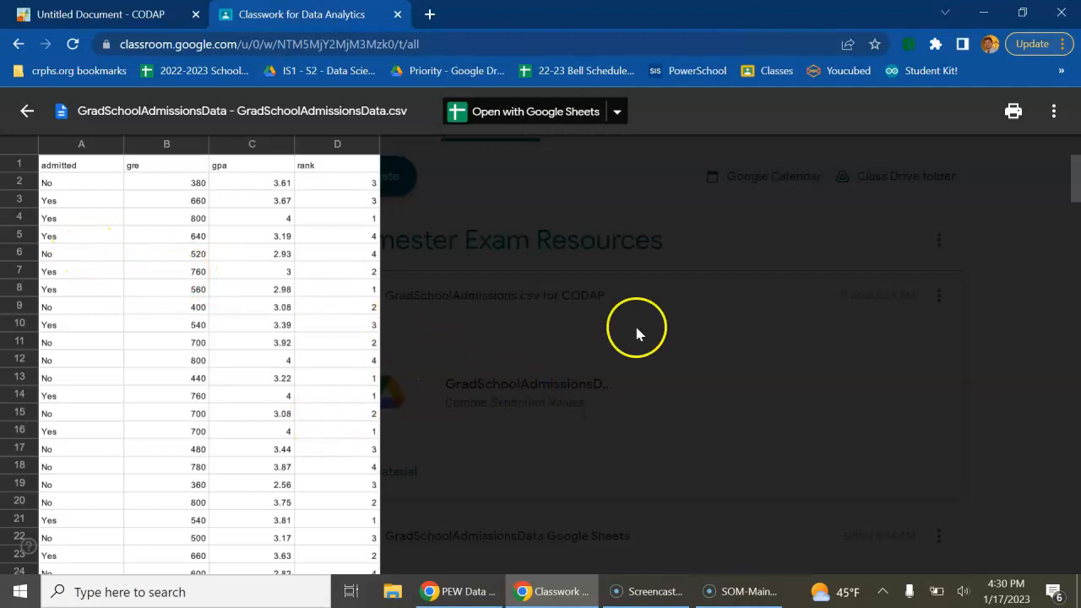
click(1054, 111)
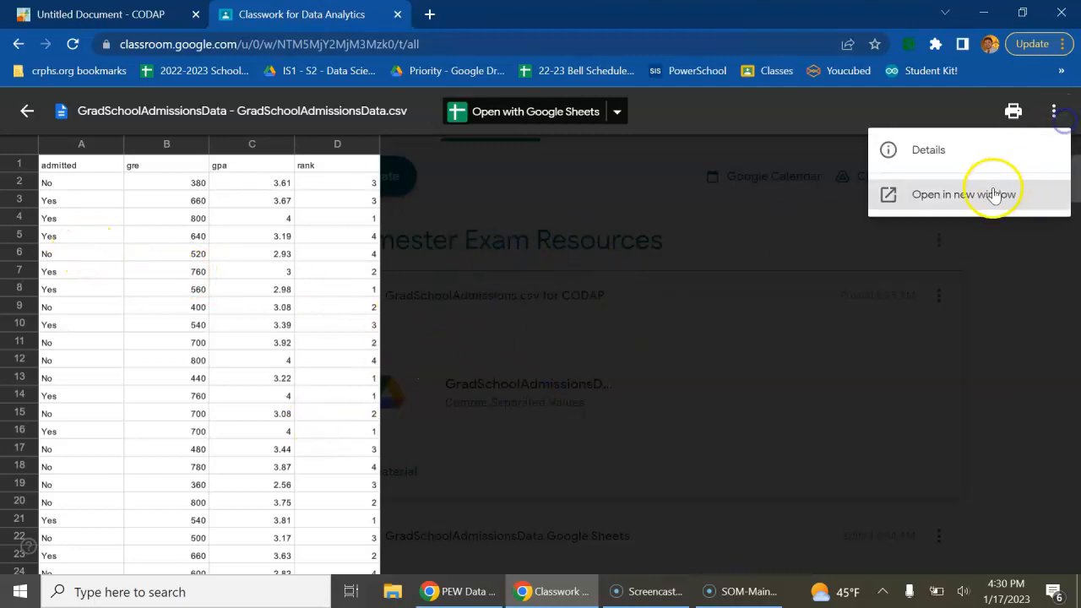
click(929, 194)
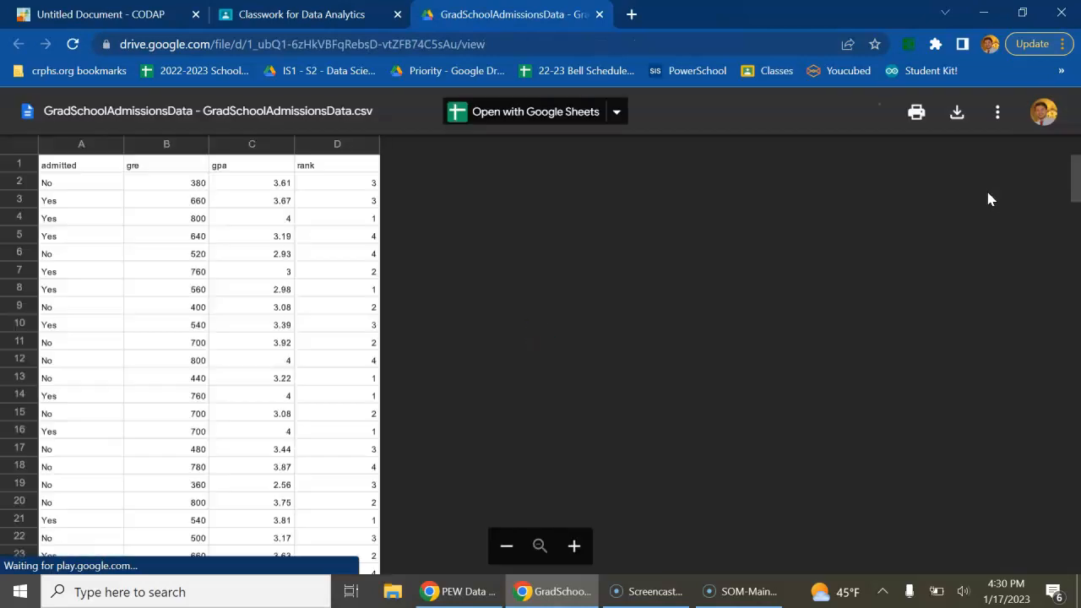
click(957, 112)
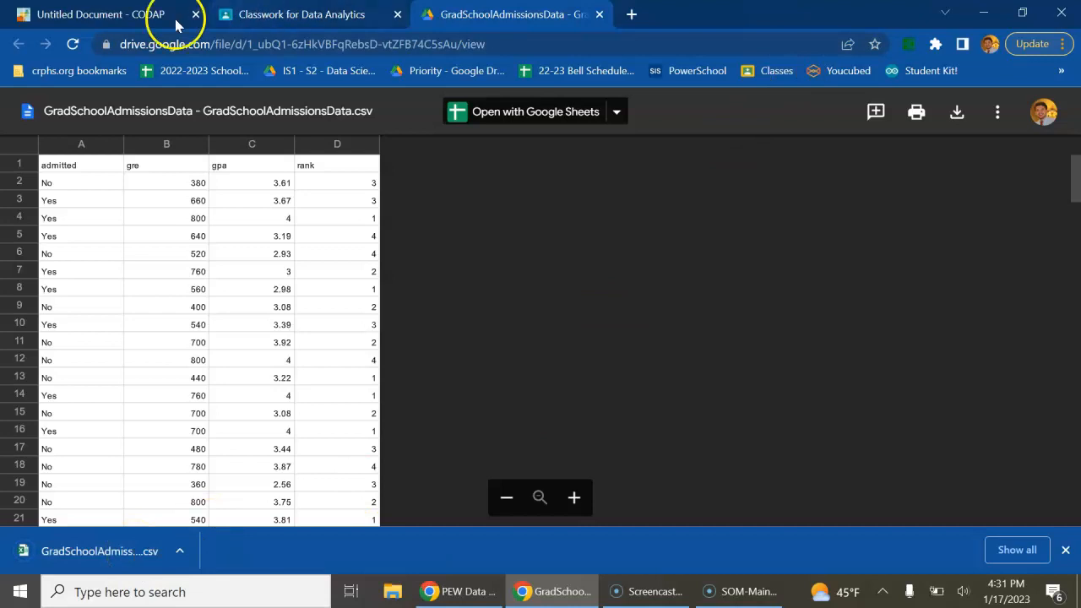
Switch back to CODAP and import the downloaded GradSchoolAdmissionsData CSV as a local file
click(90, 26)
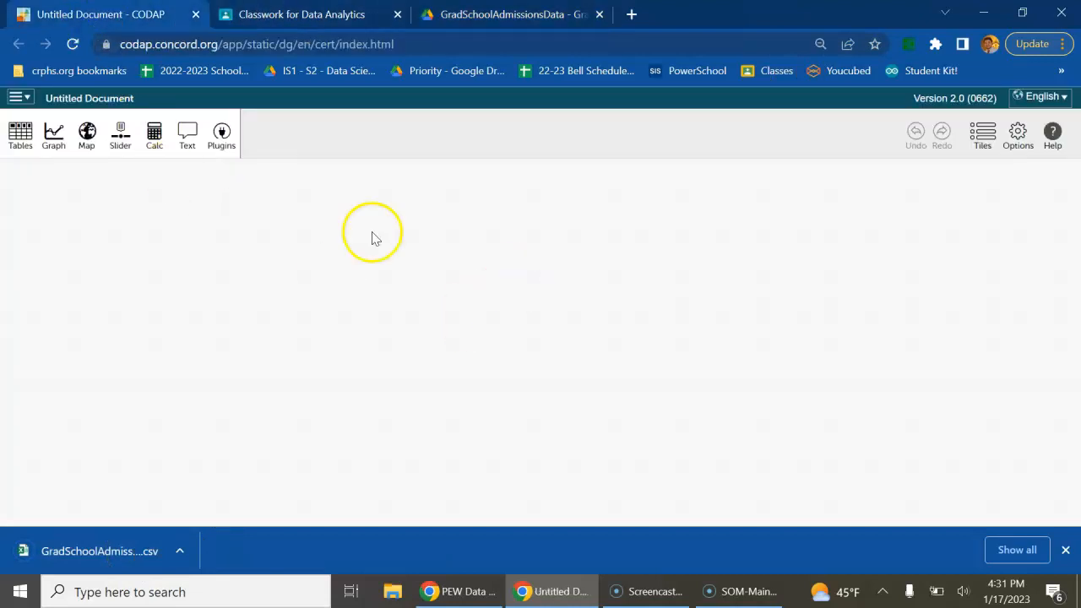
click(21, 105)
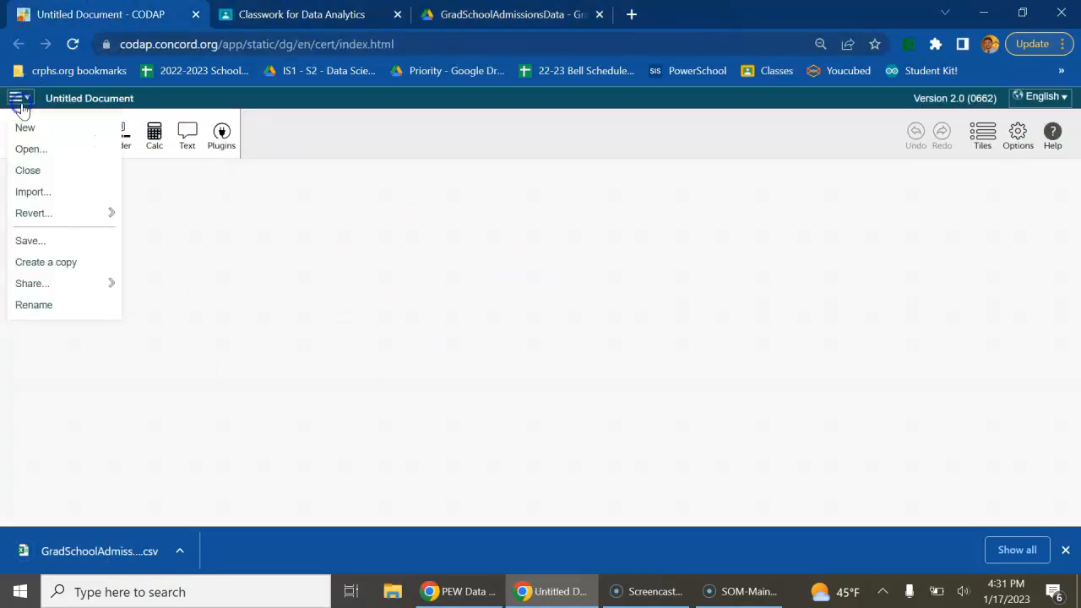
click(32, 192)
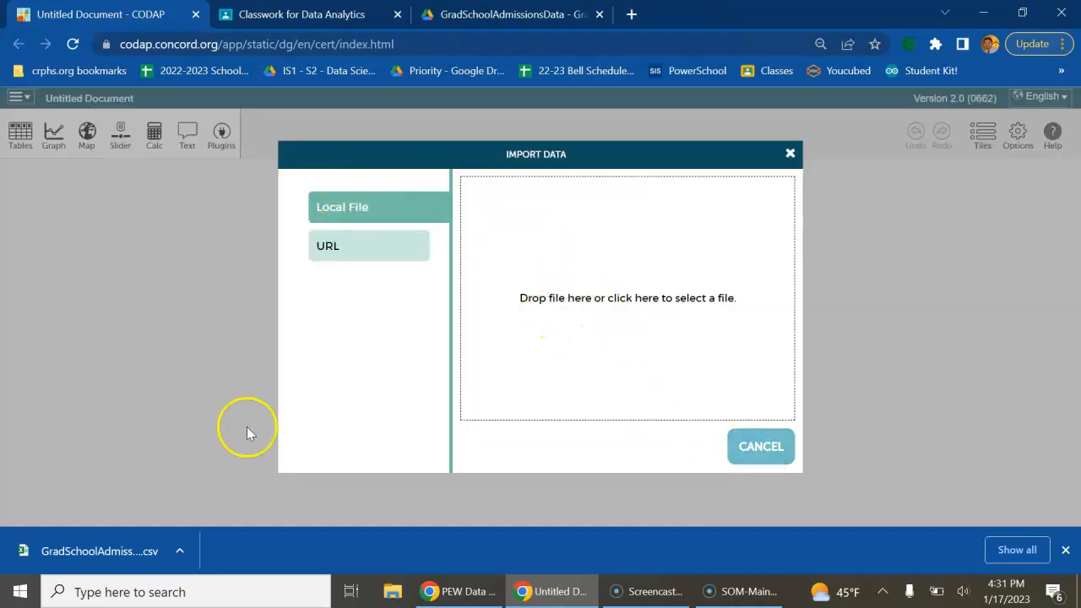
drag(98, 551, 666, 304)
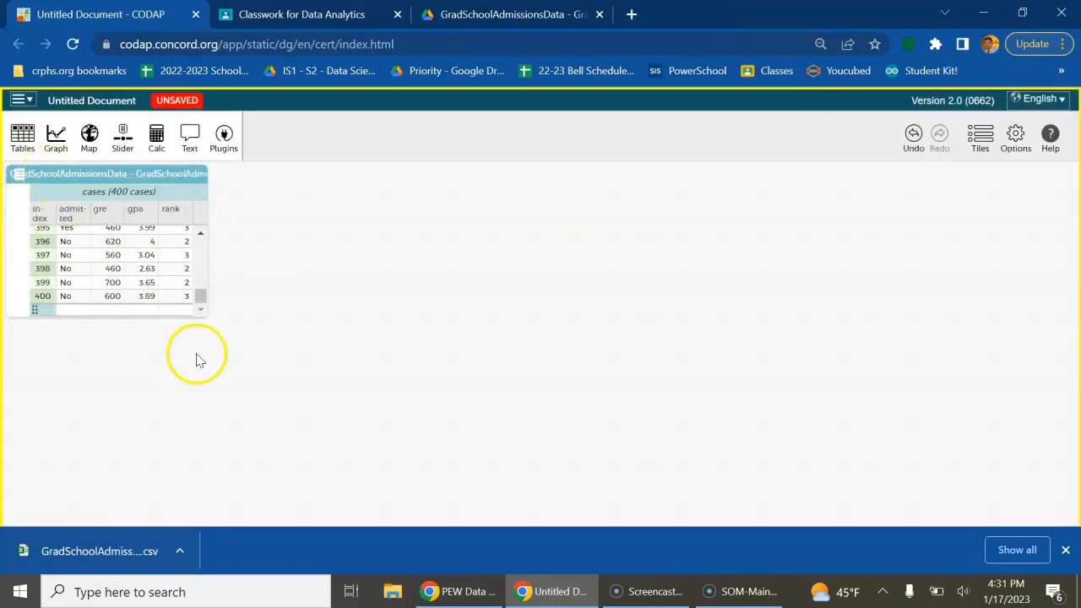
Close the imported GradSchoolAdmissionsData table
click(195, 174)
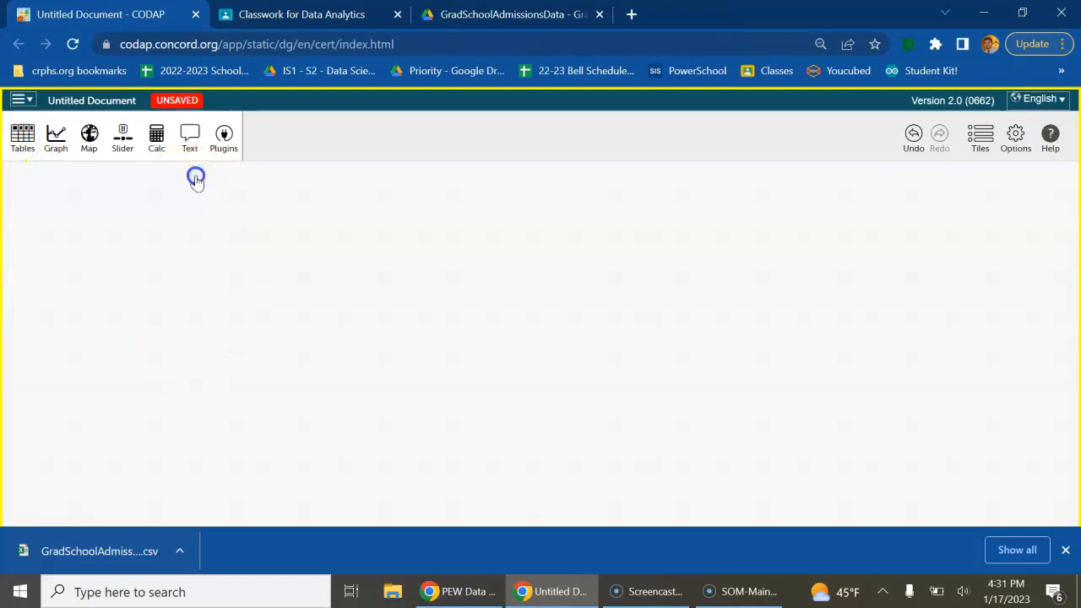
click(24, 140)
click(24, 139)
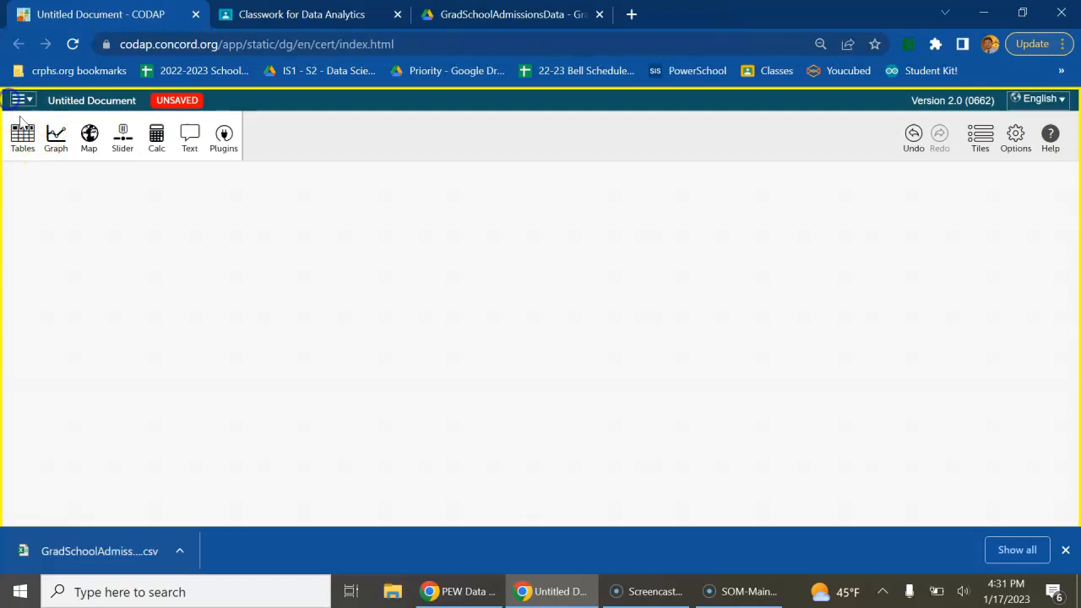
Import the newest GradSchoolAdmissionsData CSV from the Downloads folder, replacing the existing dataset
click(20, 102)
click(53, 194)
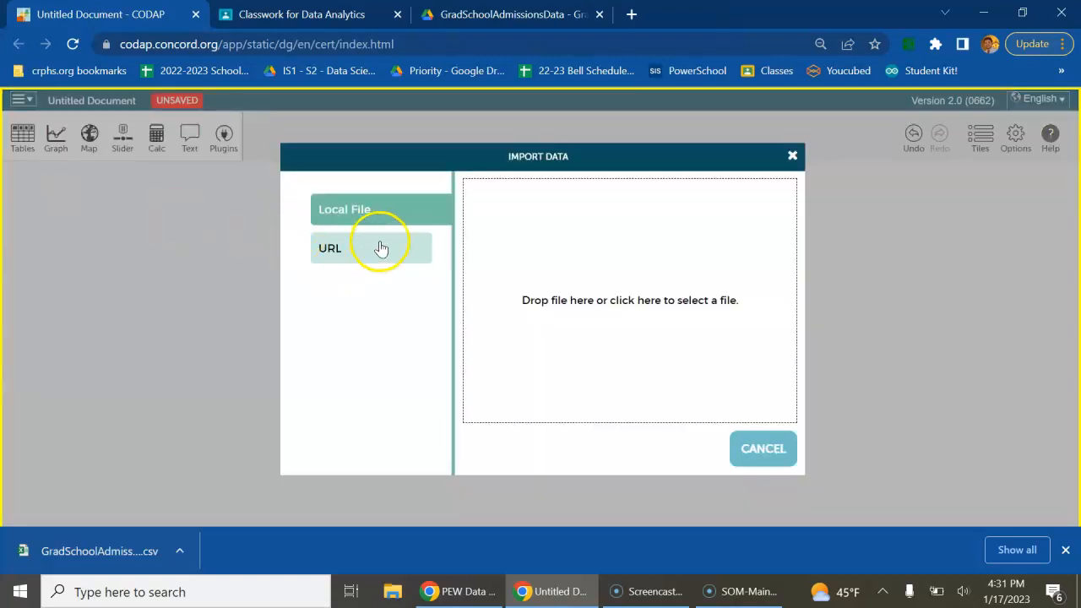
click(659, 295)
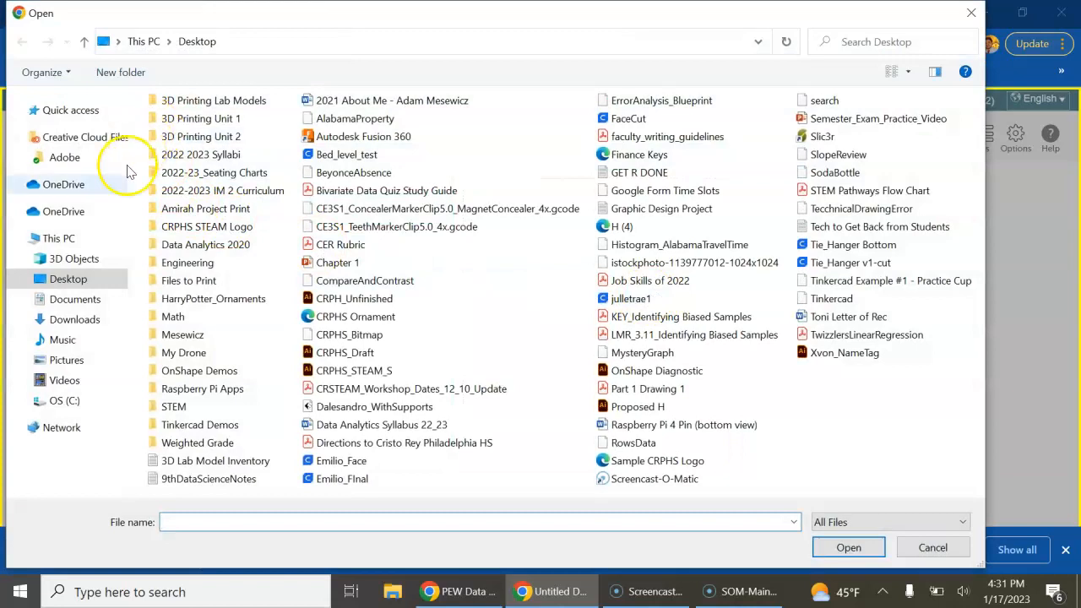
click(72, 317)
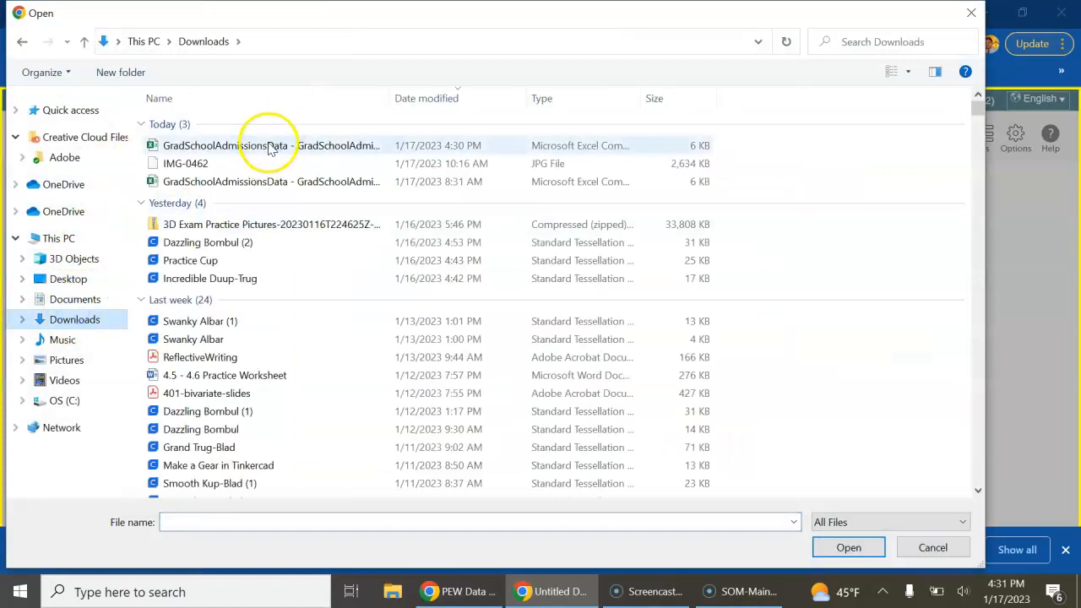
click(270, 148)
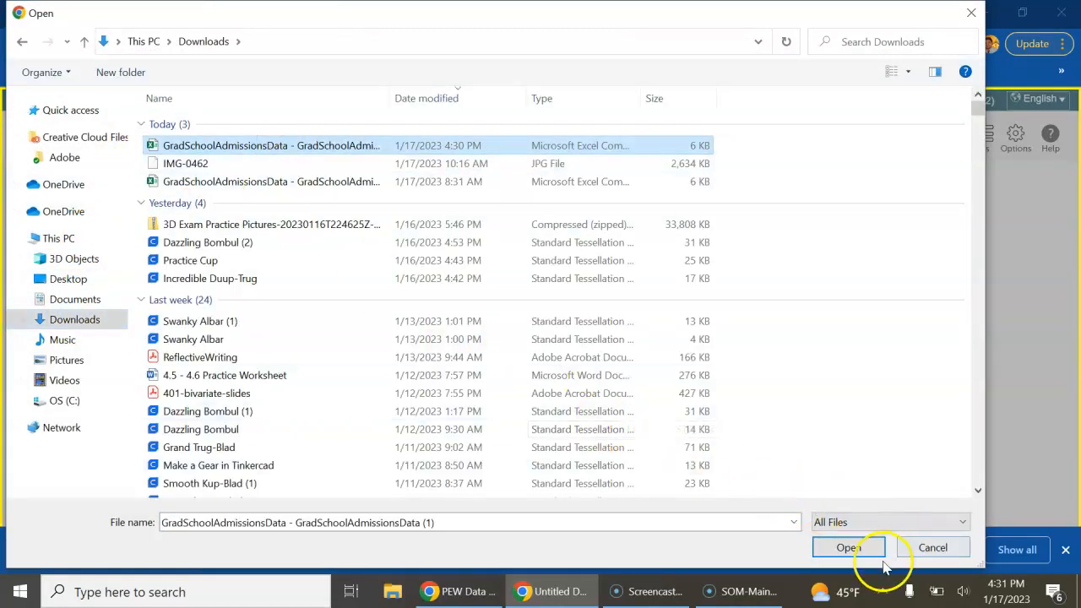
click(849, 547)
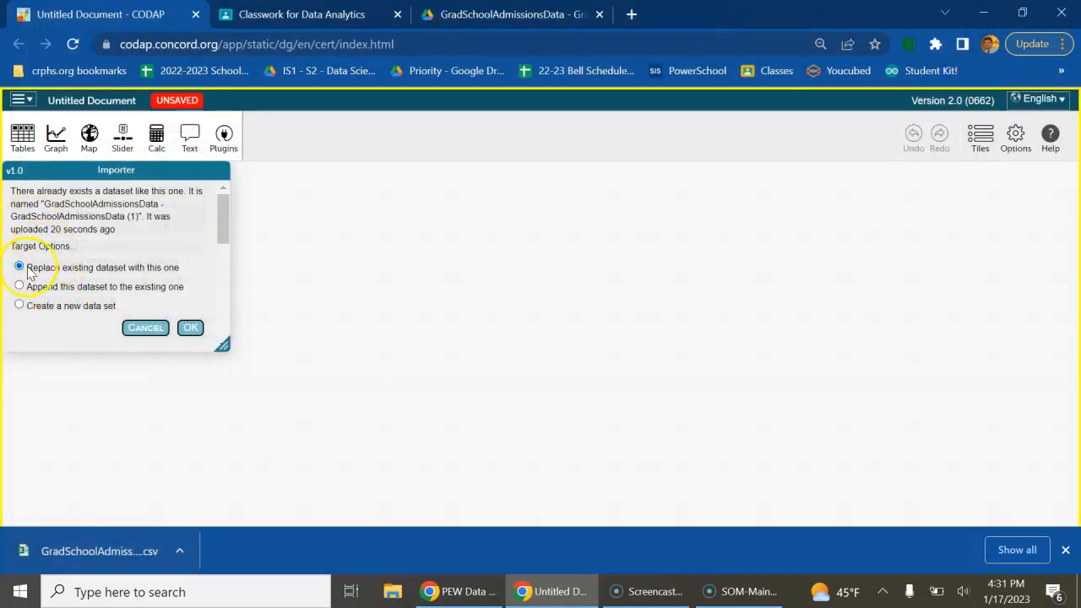
click(189, 327)
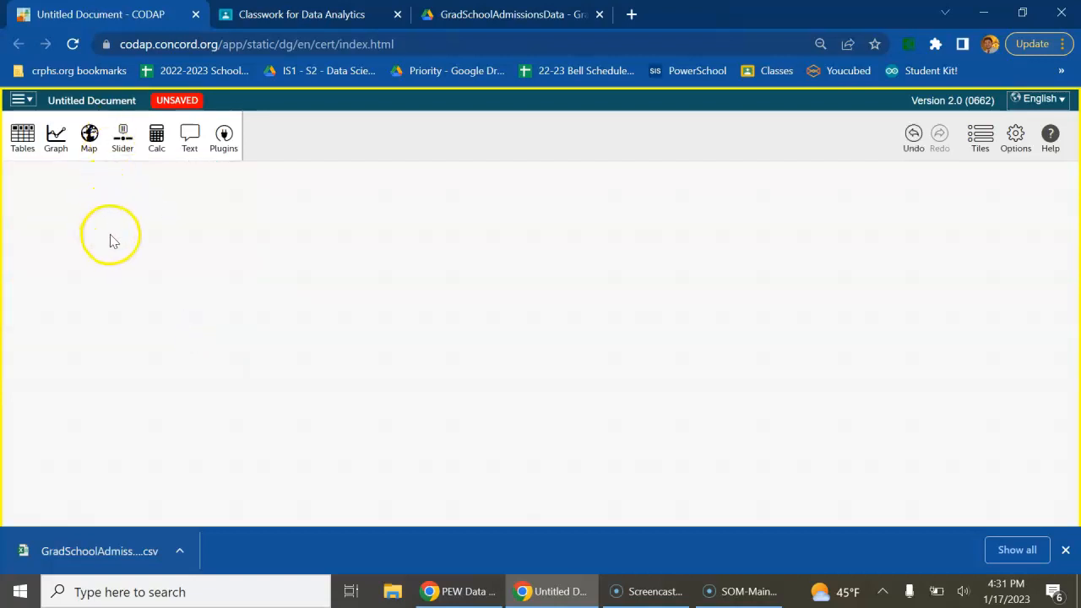
Display the GradSchoolAdmissionsData - GradSchoolAdmissionsData (1) table and enlarge it slightly
click(271, 311)
click(23, 135)
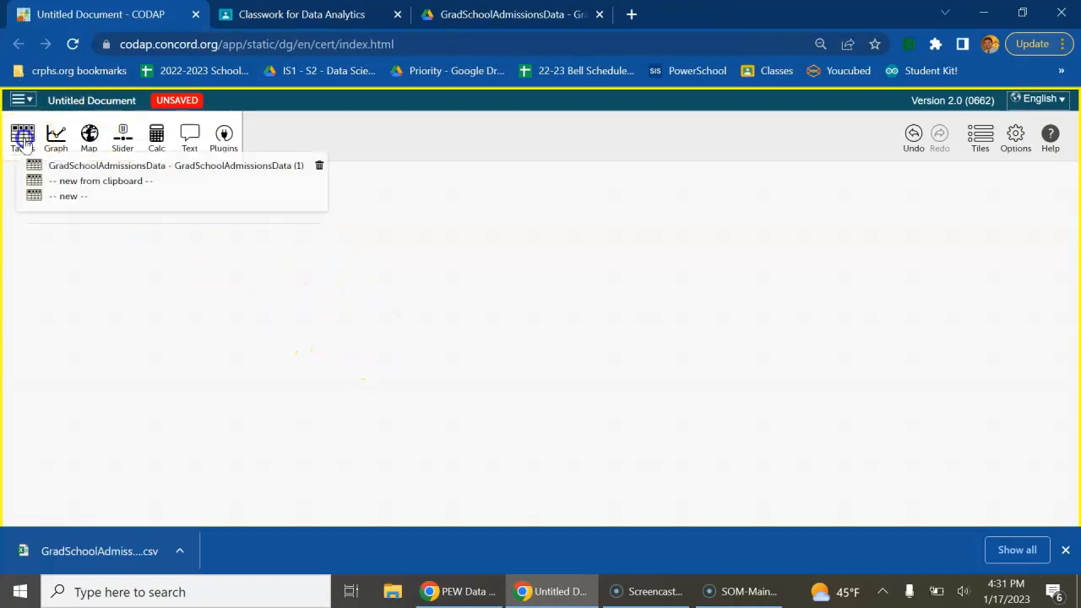
click(69, 166)
drag(200, 310, 226, 338)
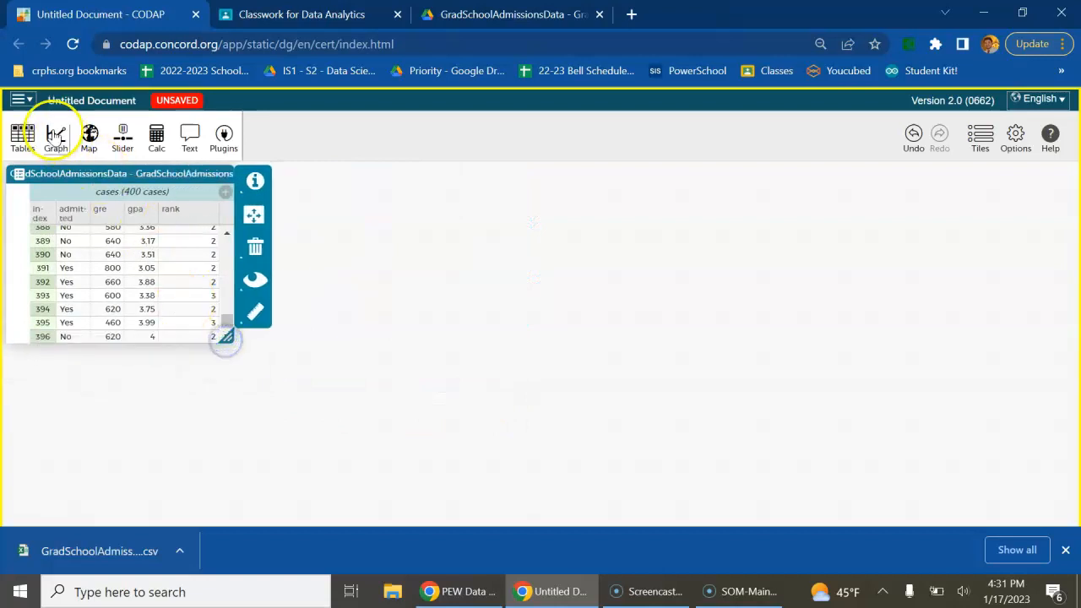
Add a graph of the cases, close the data table and move the graph into the table's place
click(54, 136)
drag(362, 181, 416, 175)
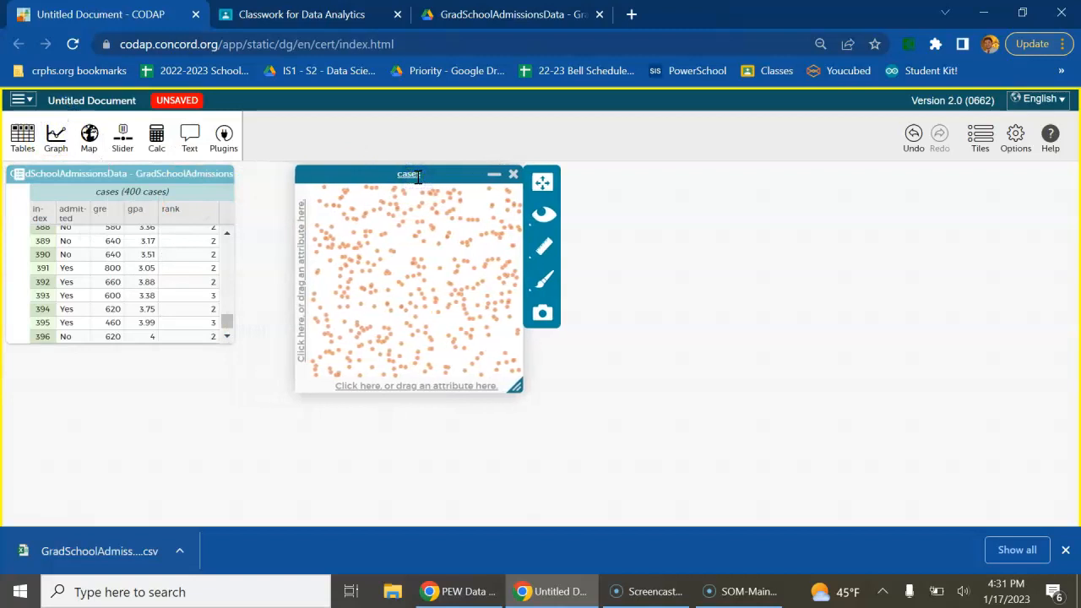
click(225, 174)
drag(458, 176, 228, 171)
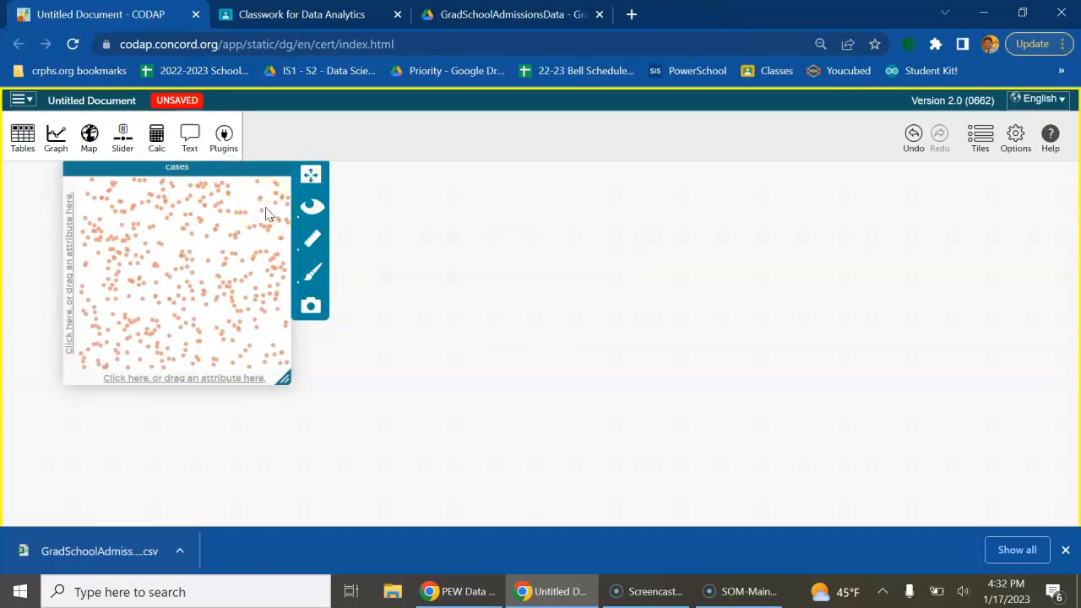
Plot admitted on the graph's horizontal axis and show the count and percent for each group
click(184, 380)
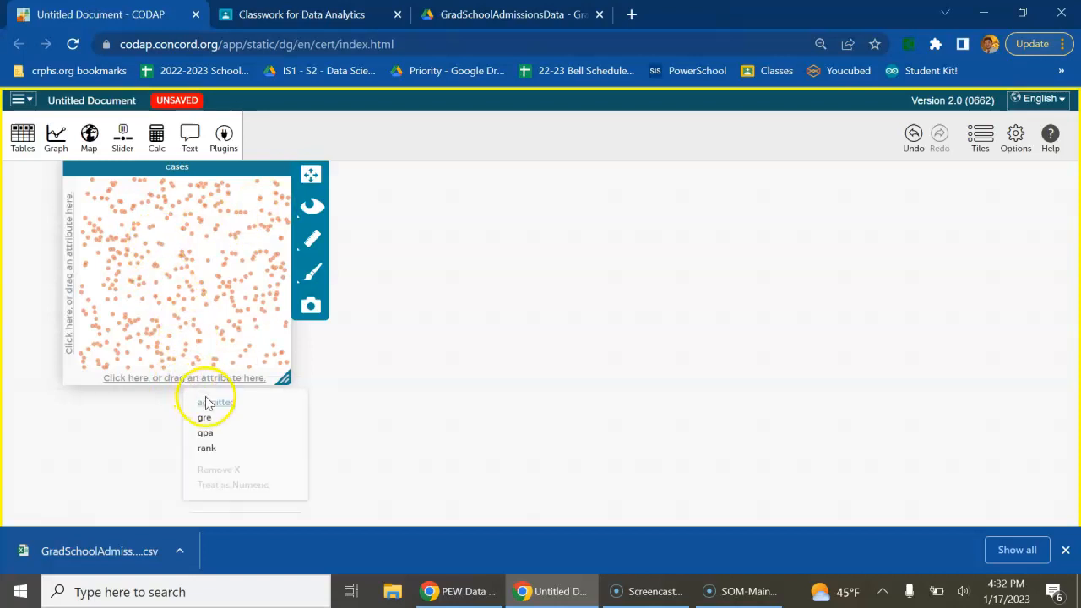
click(211, 405)
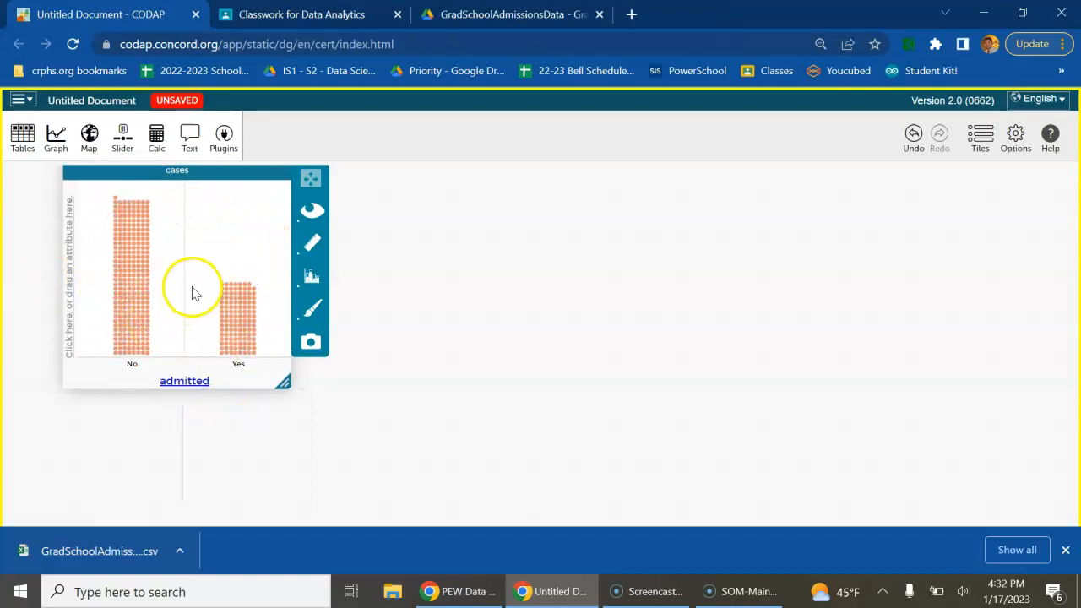
click(311, 242)
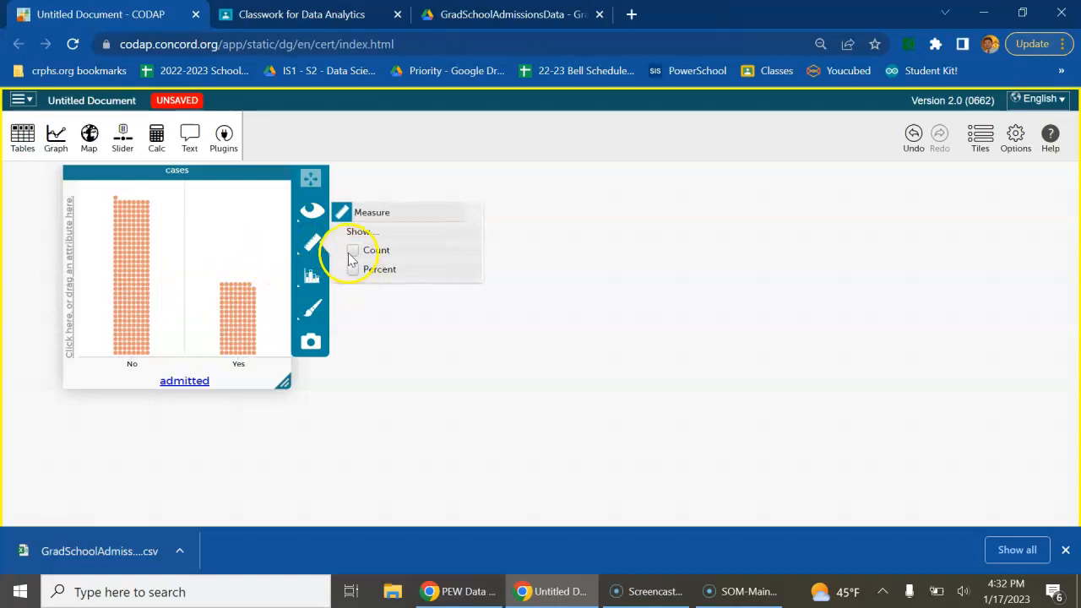
click(351, 279)
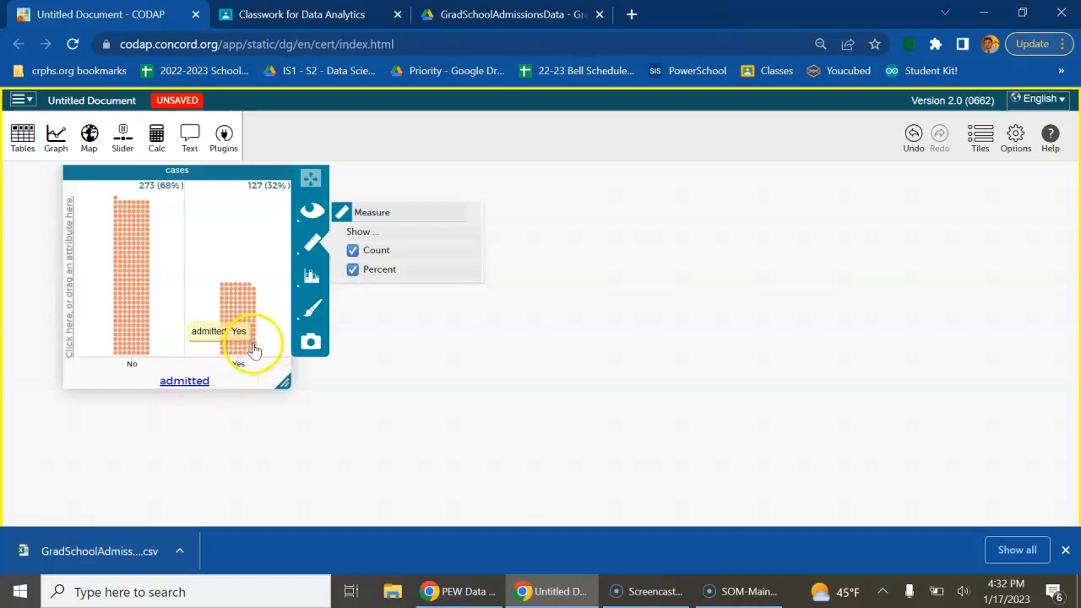
click(265, 229)
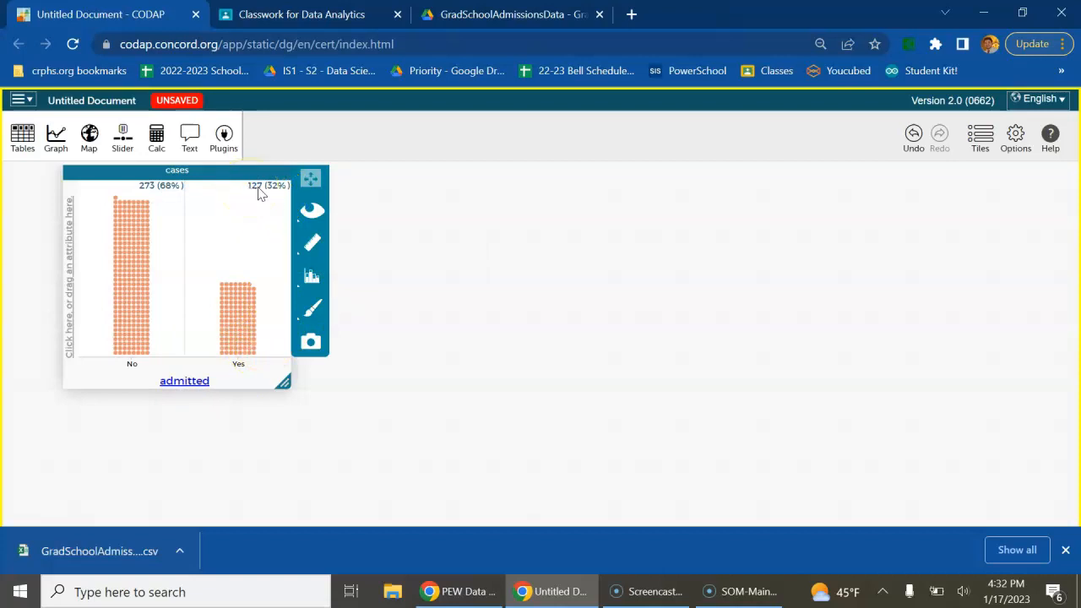
click(277, 196)
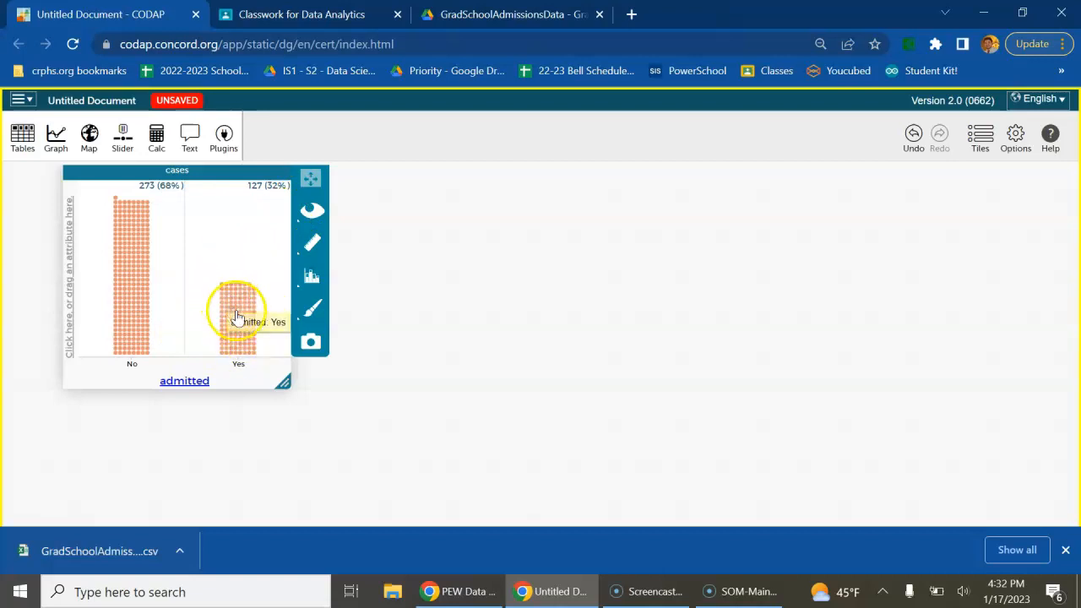
Add gpa to the graph's vertical axis and enlarge the graph to nearly the full width of the workspace
click(71, 280)
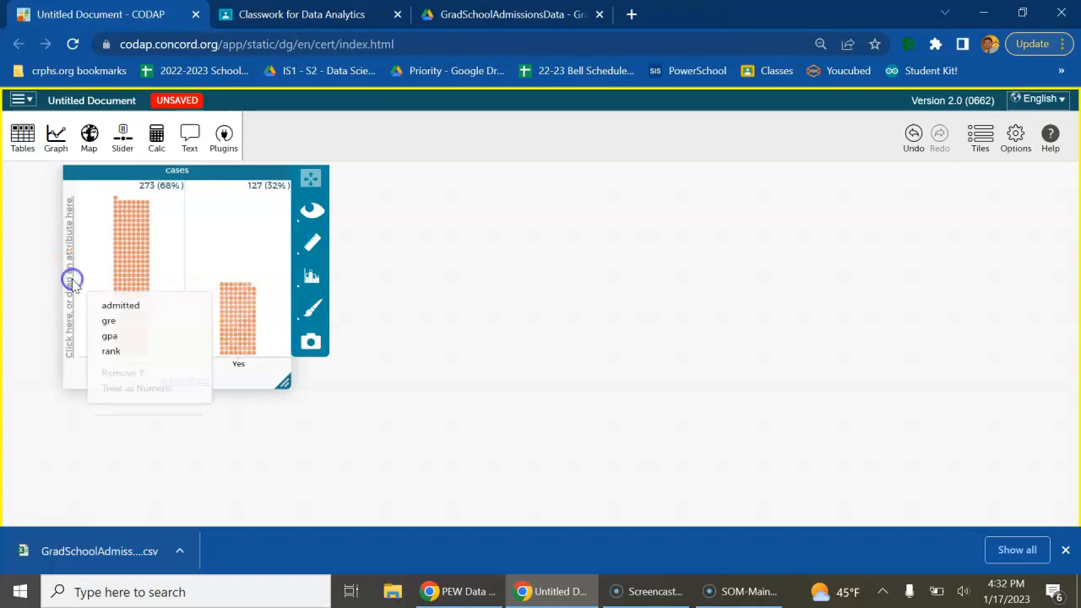
click(107, 336)
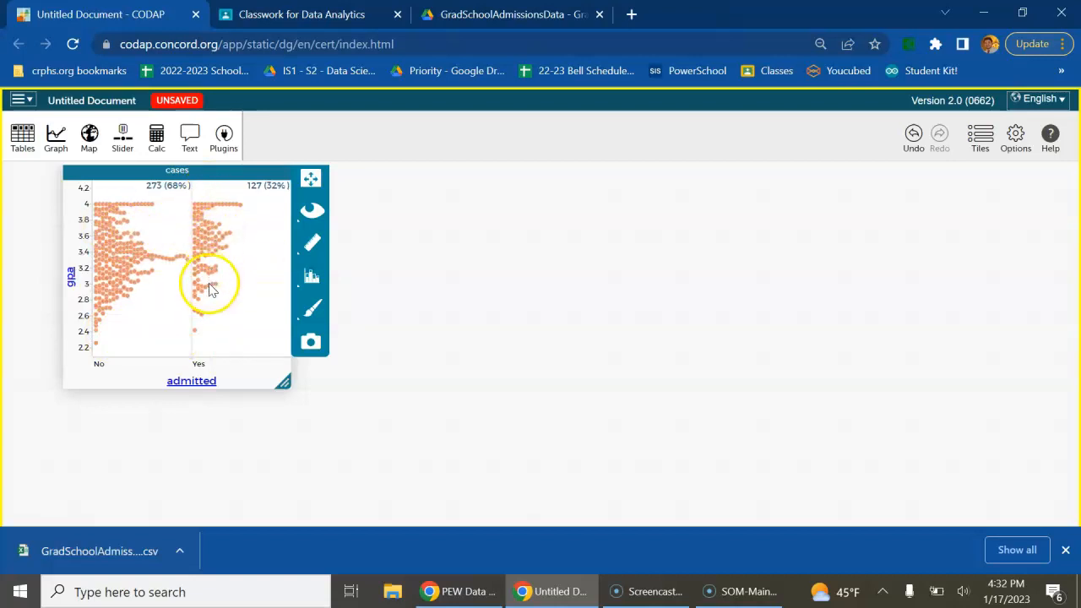
drag(284, 381, 980, 466)
right_click(878, 473)
click(779, 465)
mouse_move(553, 220)
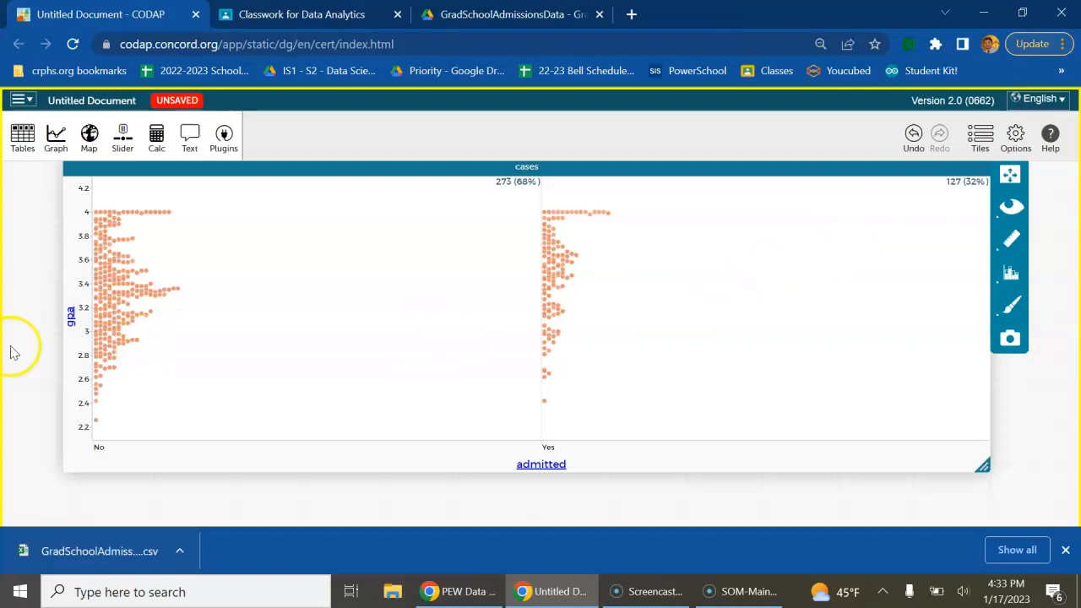
Replace gpa with gre on the graph's vertical axis
click(72, 317)
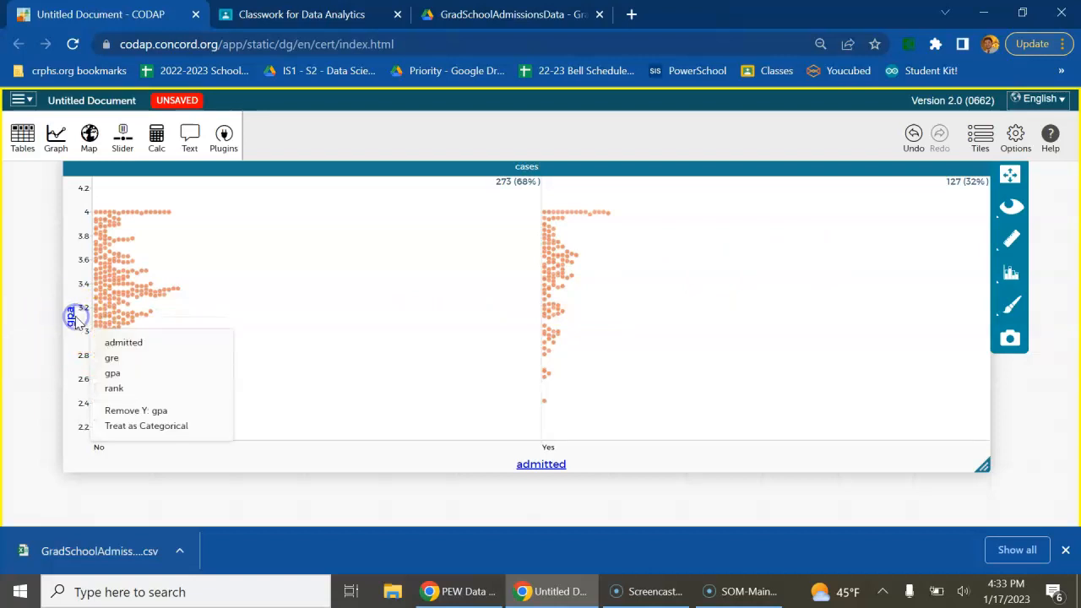
click(111, 358)
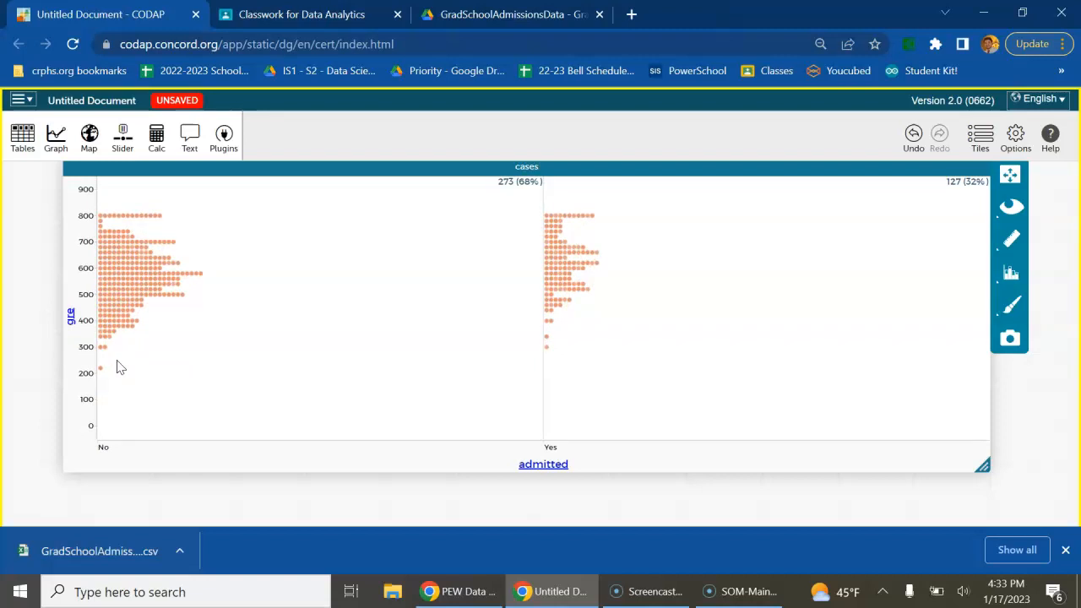
click(150, 371)
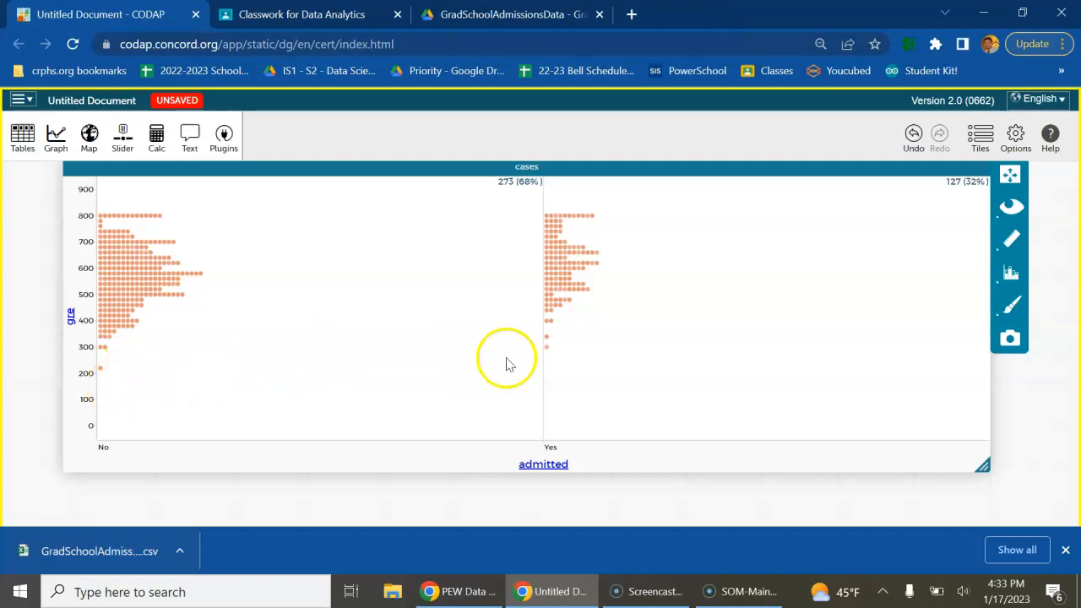
Inspect the lowest gre data points in the Yes and No admitted groups
mouse_move(545, 351)
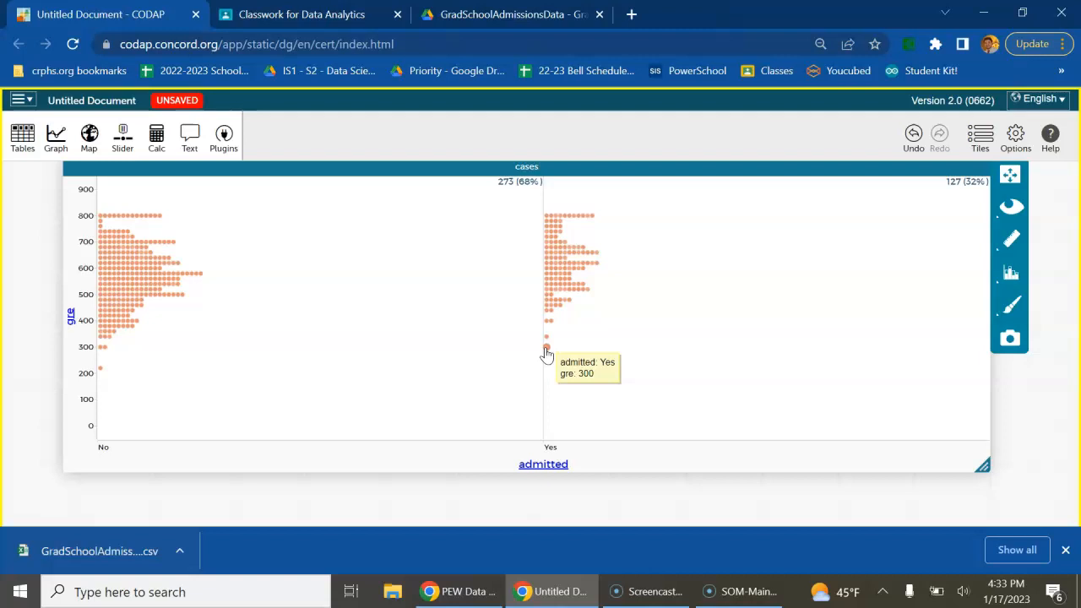
mouse_move(100, 372)
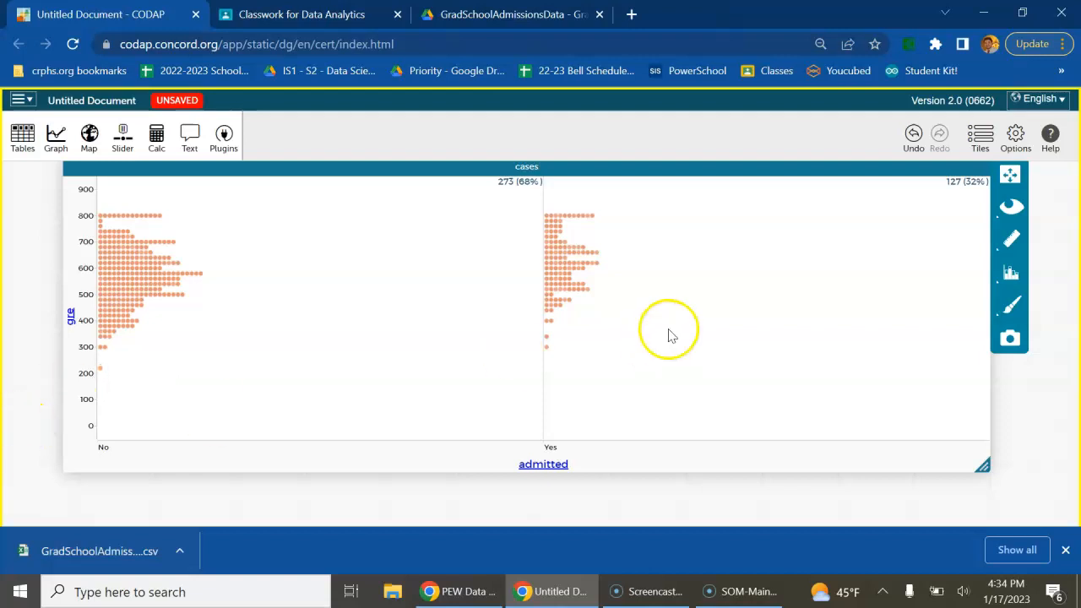
mouse_move(547, 352)
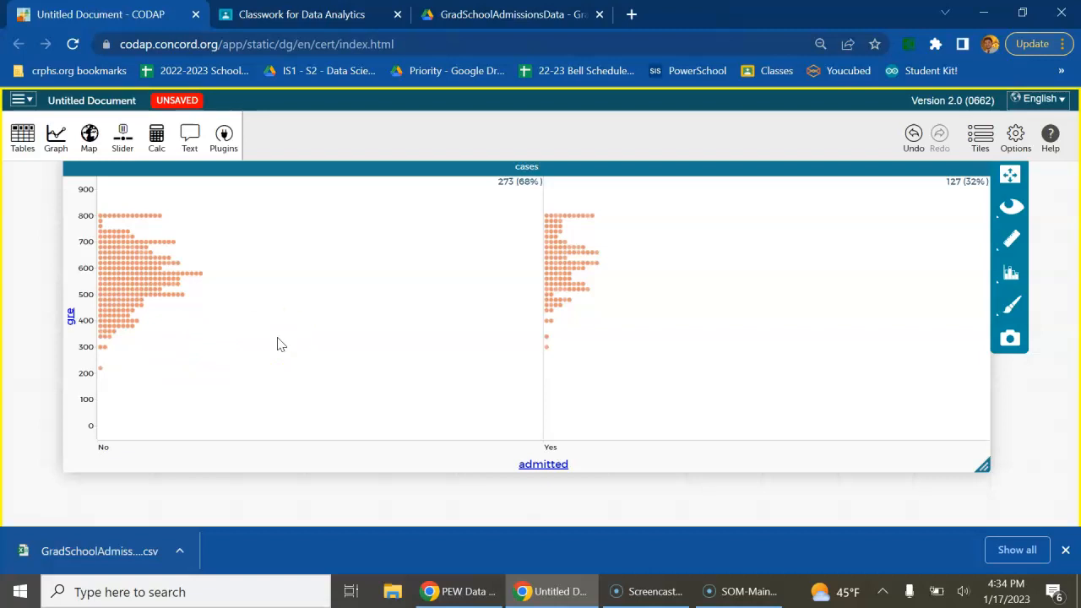
Replace gre with rank on the graph's vertical axis and inspect the rank 2 points in the No group
click(71, 317)
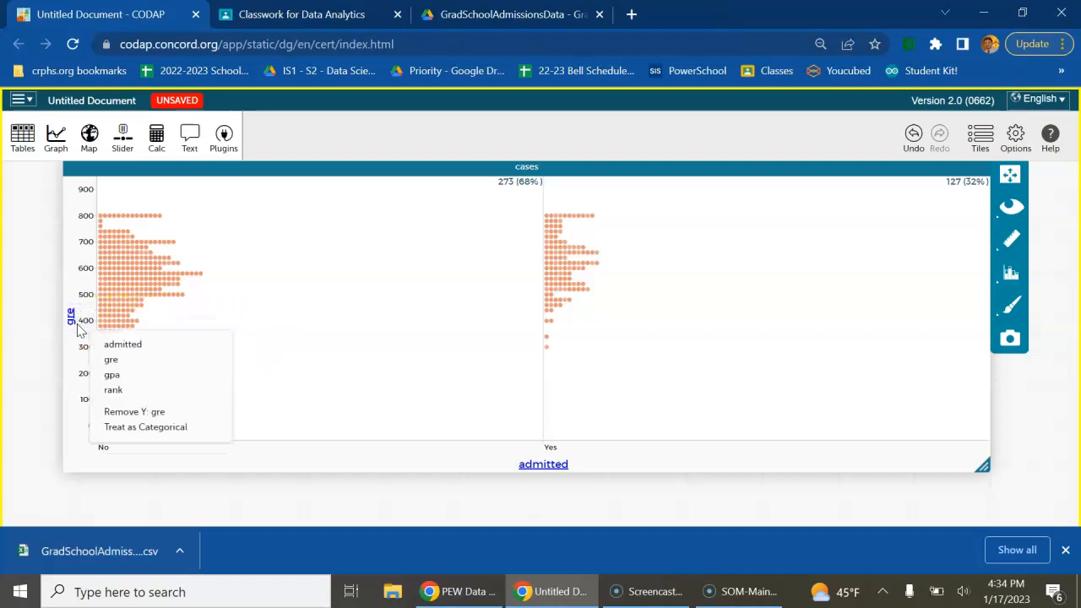
click(101, 389)
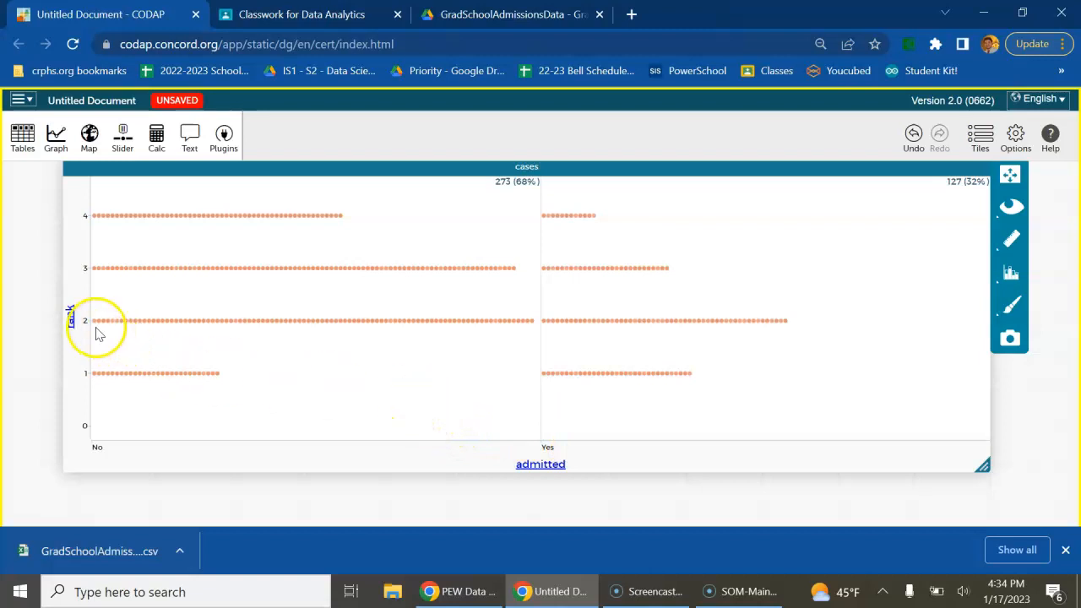
mouse_move(218, 325)
mouse_move(147, 323)
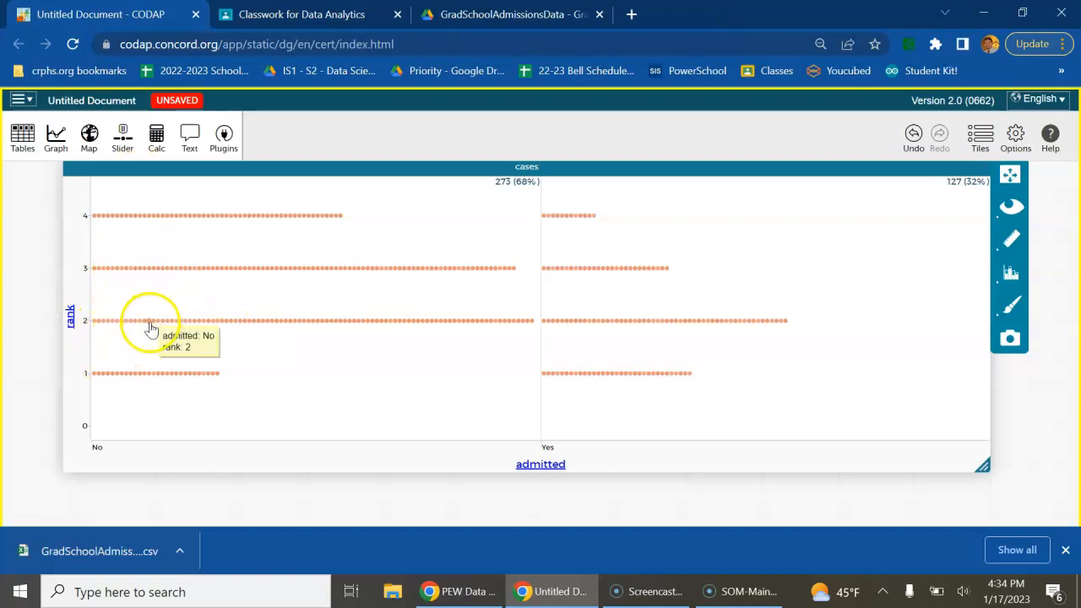